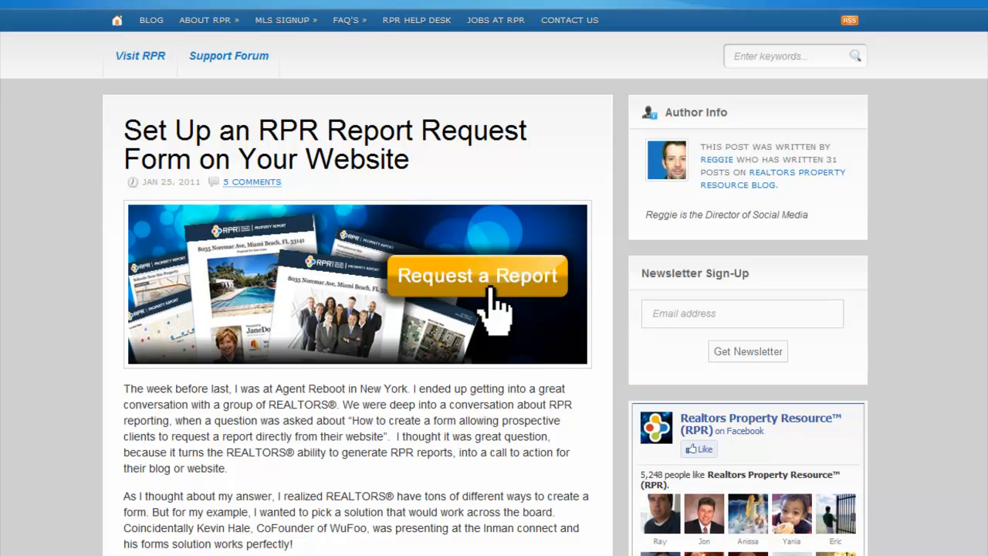
# Step: Start the free account sign-up on the Wufoo home page
pyautogui.scroll(-2, 494, 309)
pyautogui.scroll(-2, 494, 309)
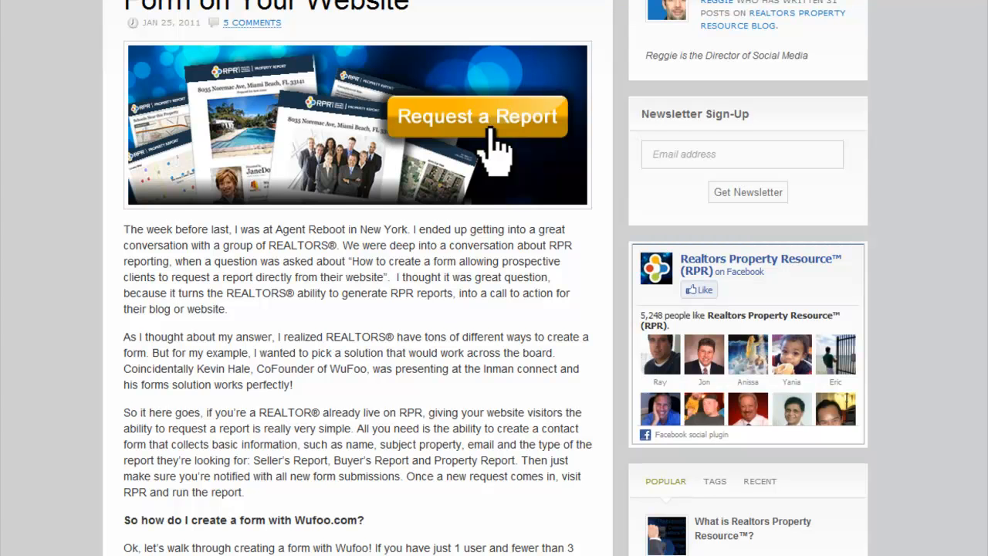
pyautogui.scroll(-2, 494, 309)
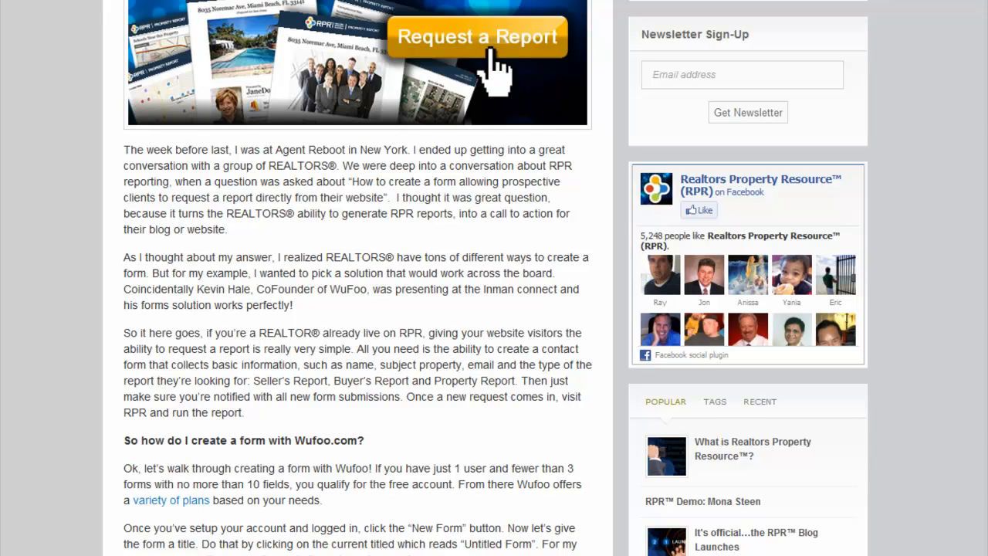
pyautogui.scroll(2, 494, 309)
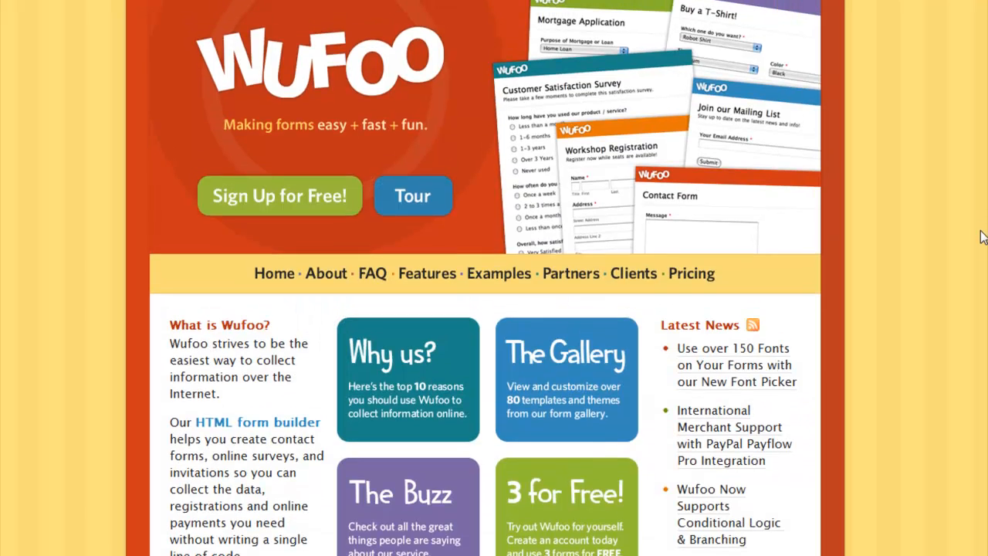
pyautogui.scroll(2, 984, 309)
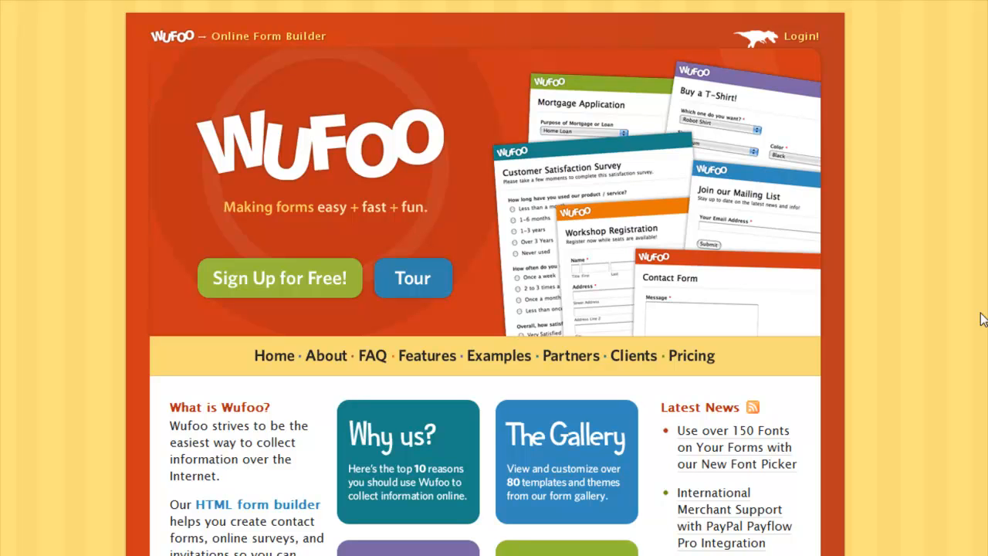
pyautogui.click(334, 283)
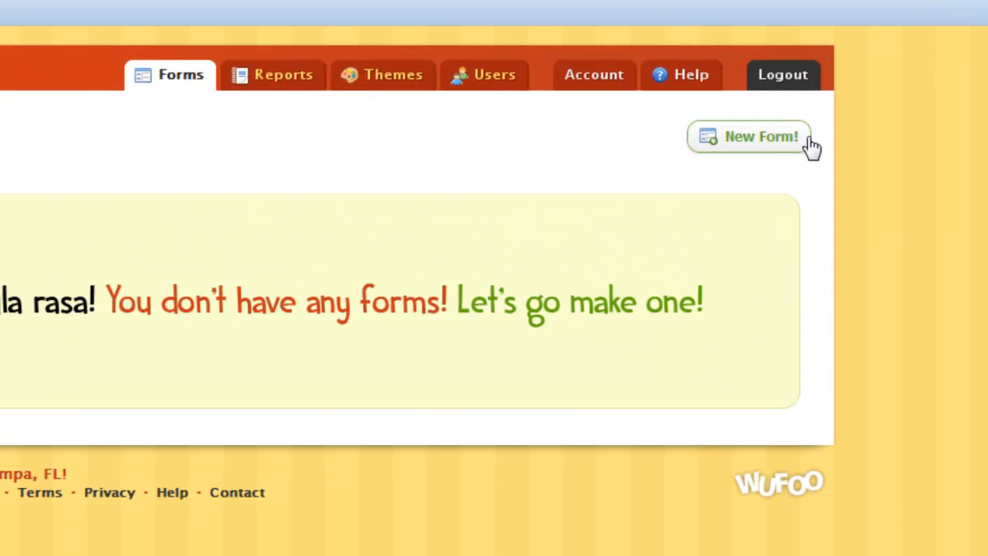
# Step: Create a new form and set its name to "Request a Property Report"
pyautogui.click(810, 145)
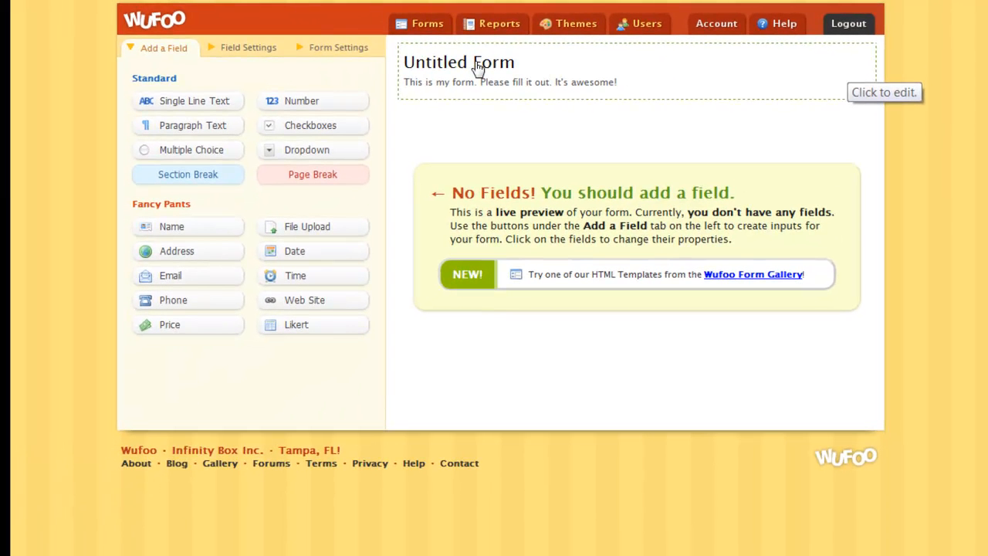
pyautogui.click(504, 71)
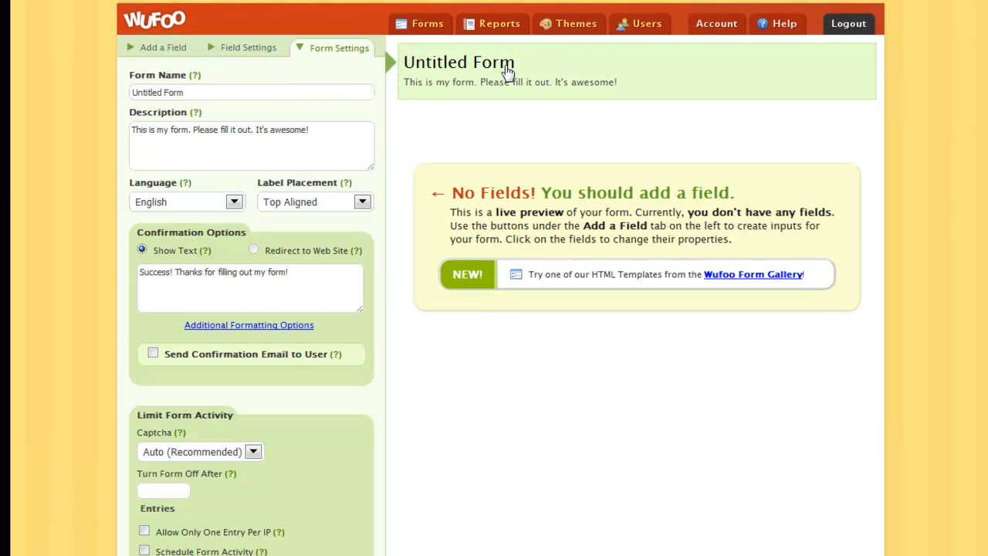
pyautogui.moveTo(230, 92); pyautogui.dragTo(90, 83)
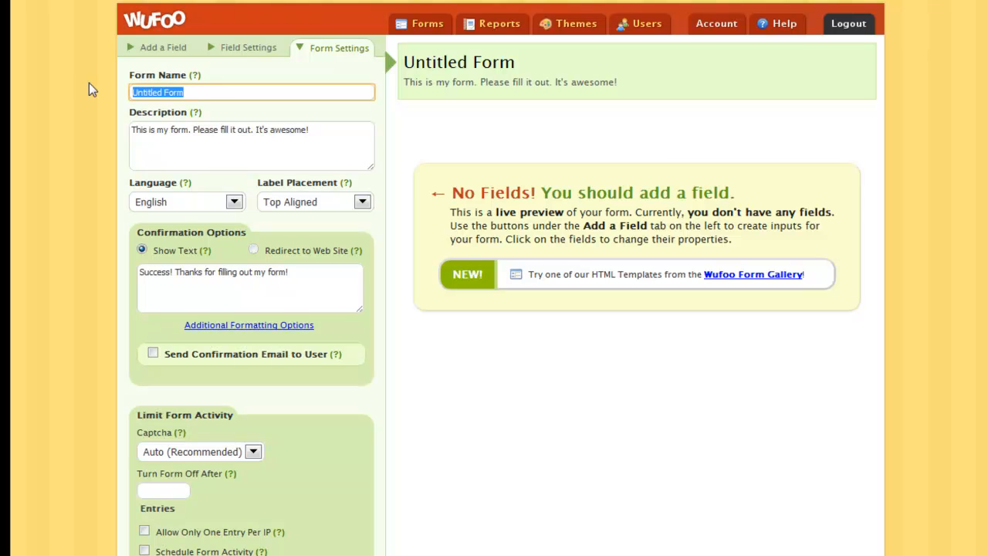
pyautogui.write('Requests')
pyautogui.press('BackSpace')
pyautogui.write('a Property Report')
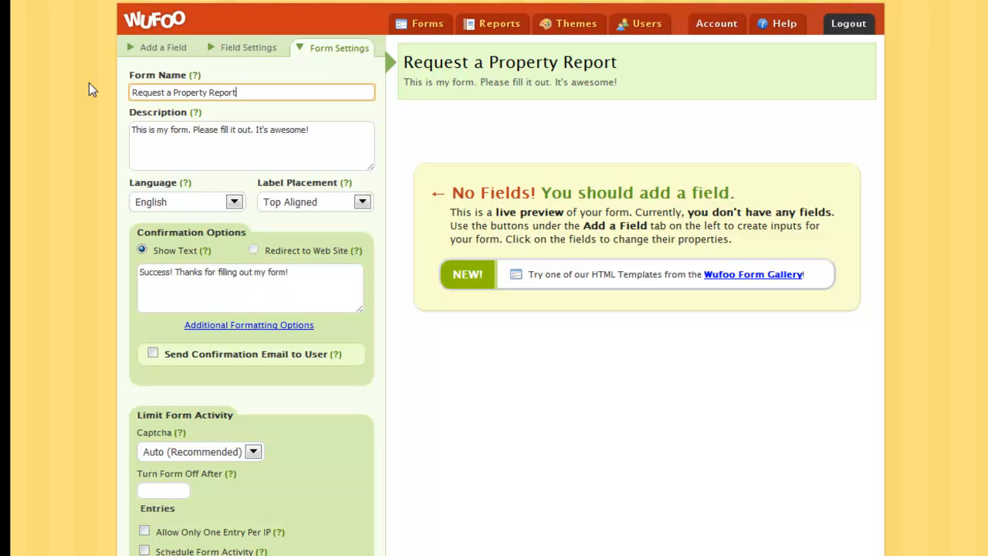
# Step: Replace the form description with "Fill out this form to receive a complimentary property report."
pyautogui.click(299, 149)
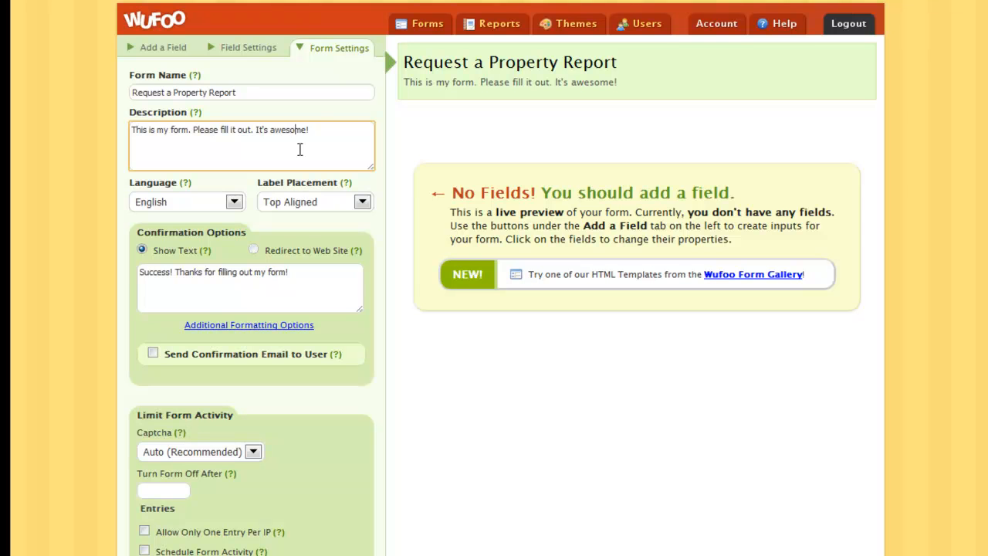
pyautogui.moveTo(318, 127); pyautogui.dragTo(136, 128)
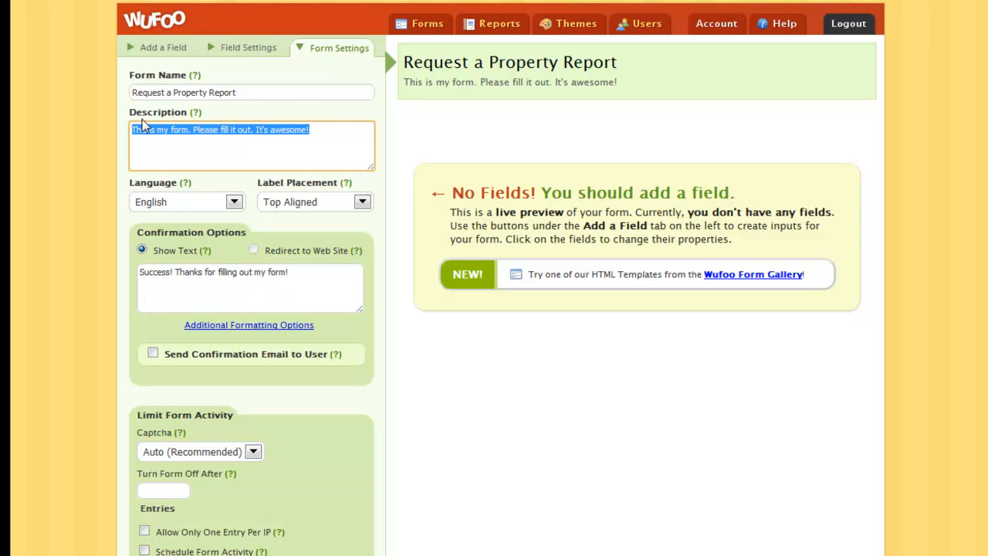
pyautogui.write('Fill out this')
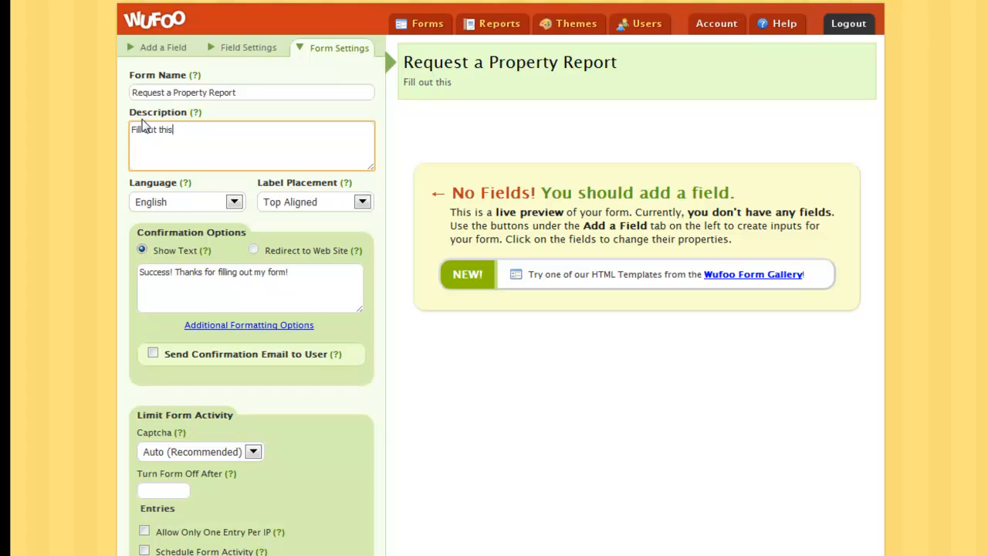
pyautogui.write(' form to receive a complimentar')
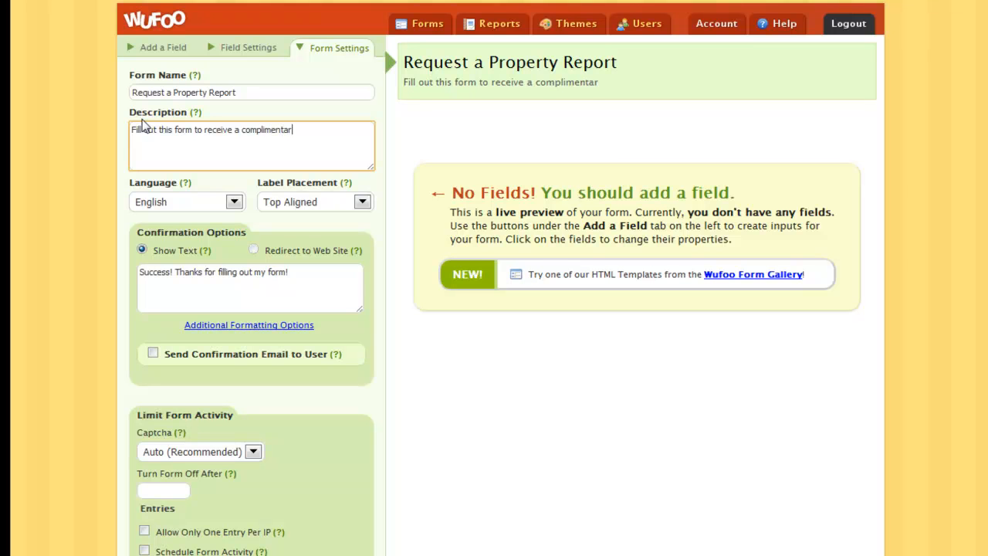
pyautogui.write('y property report.')
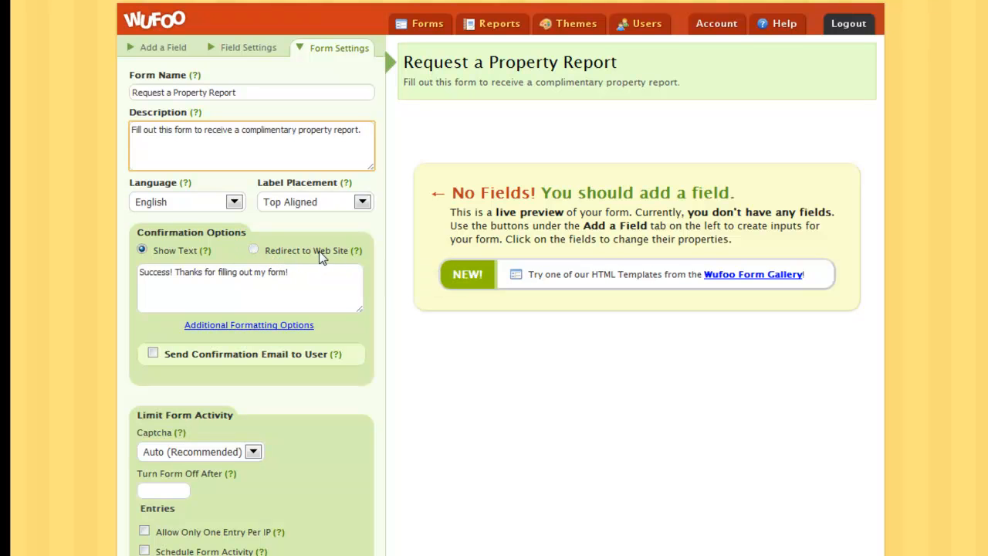
pyautogui.click(248, 270)
pyautogui.moveTo(333, 270); pyautogui.dragTo(132, 276)
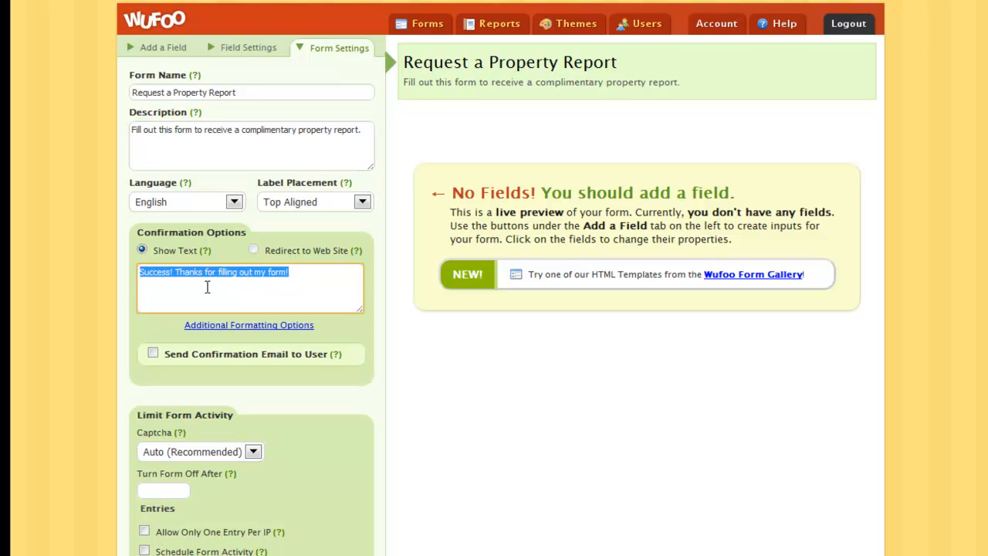
pyautogui.click(306, 278)
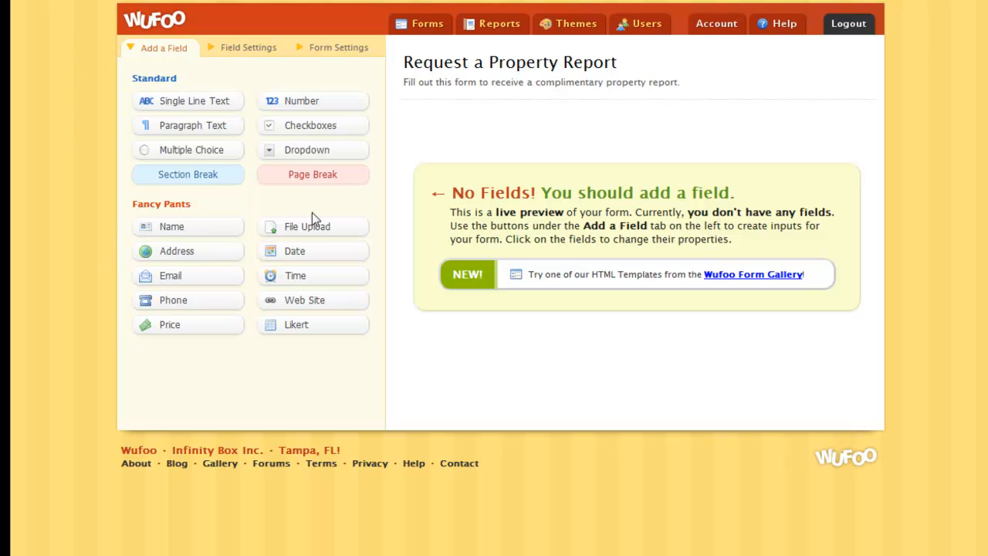
# Step: Add Name, Email, Phone and Dropdown fields to the form
pyautogui.click(164, 232)
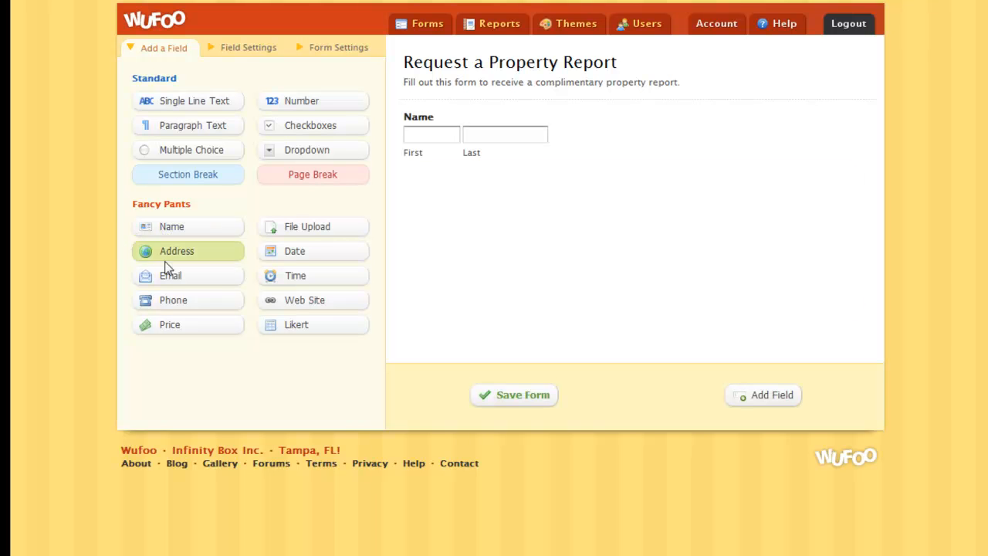
pyautogui.click(169, 283)
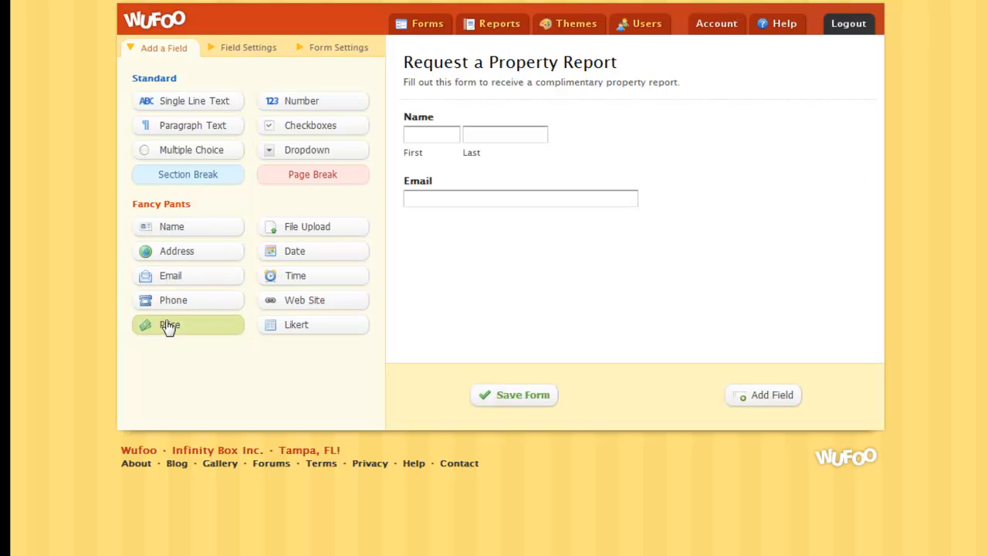
pyautogui.click(178, 307)
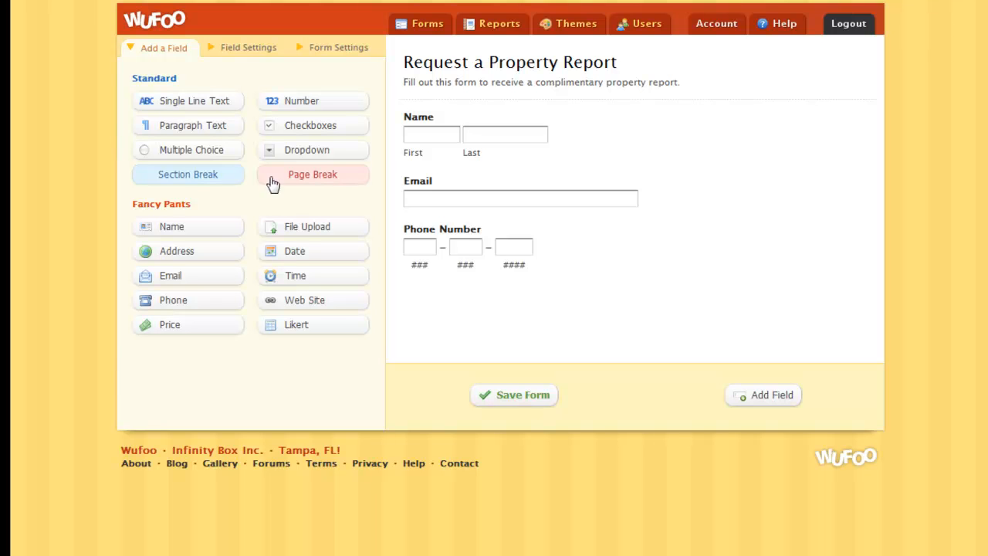
pyautogui.click(305, 152)
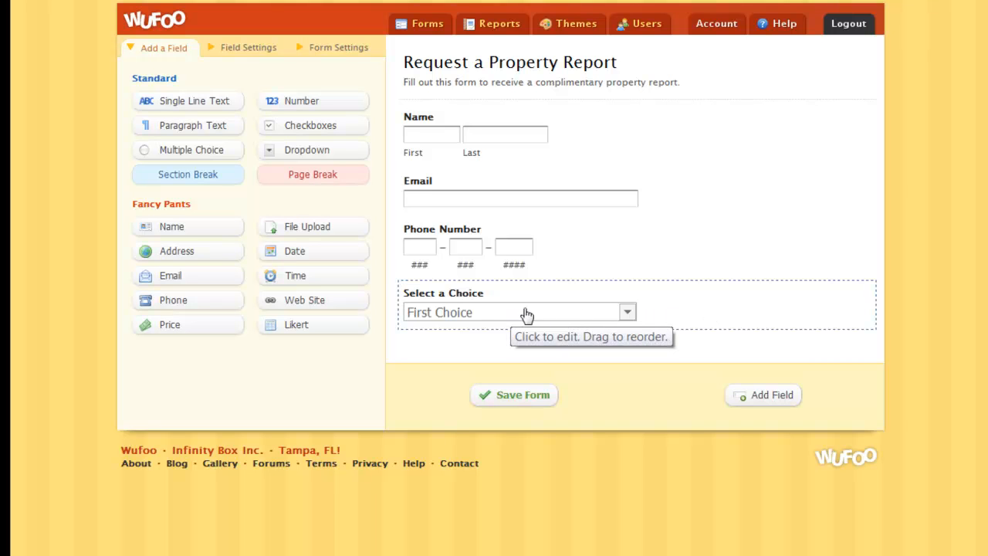
# Step: Set the dropdown field's label to "Select which type of report to receive"
pyautogui.click(739, 303)
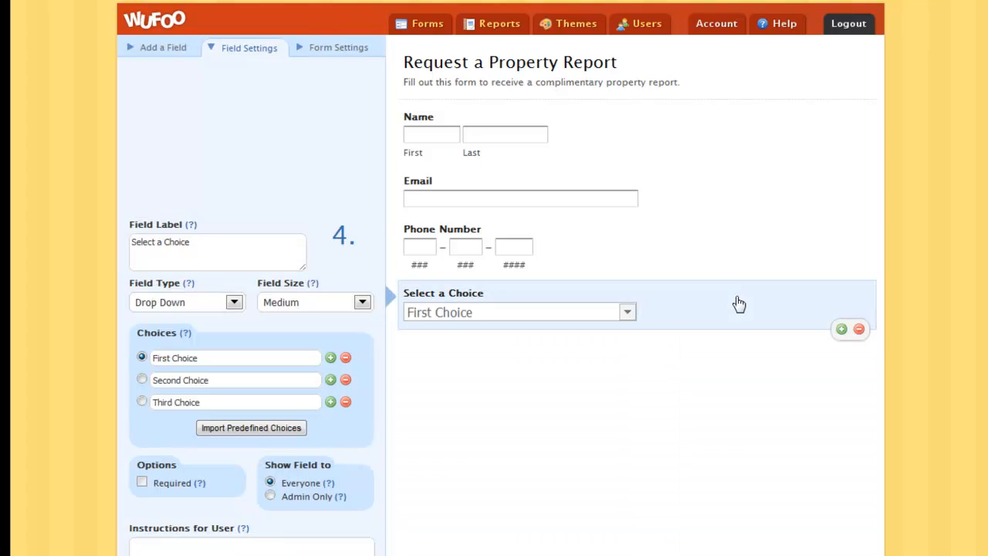
pyautogui.click(209, 253)
pyautogui.moveTo(209, 252); pyautogui.dragTo(127, 251)
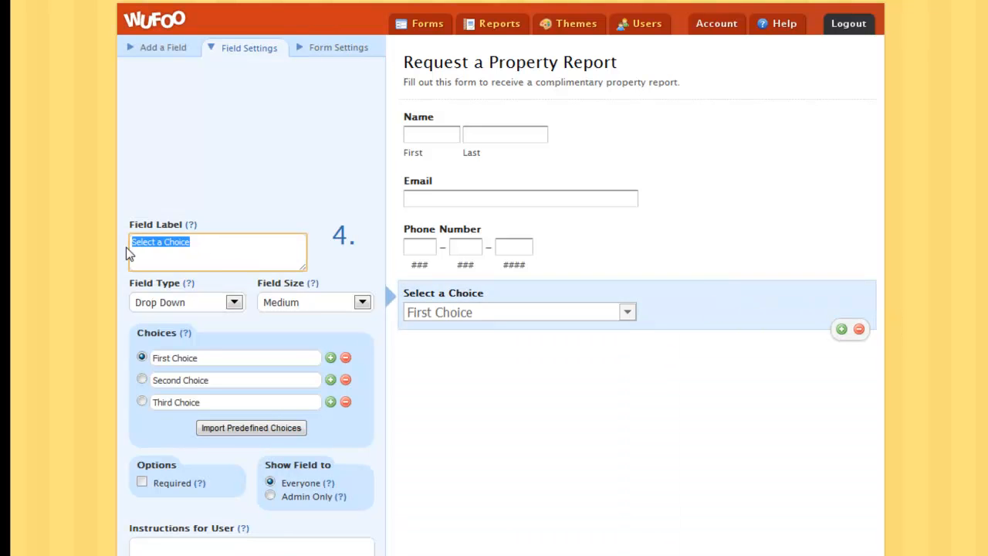
pyautogui.write('S')
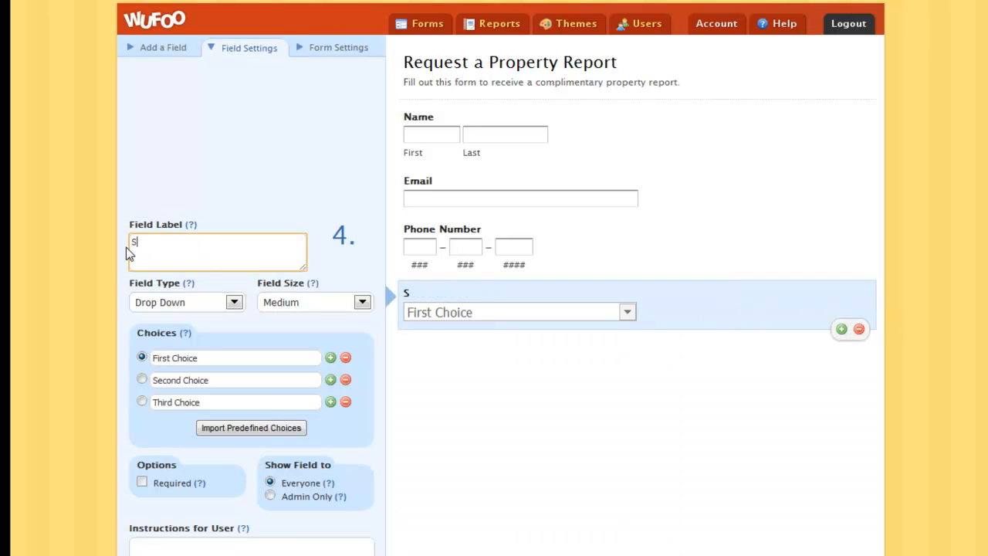
pyautogui.write('elect which type')
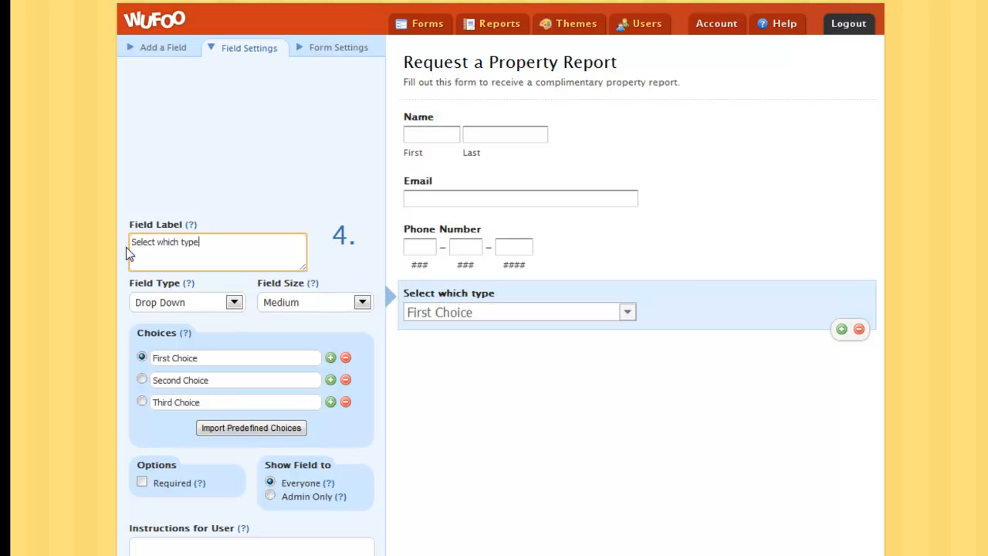
pyautogui.write(' of report')
pyautogui.write(' to receive')
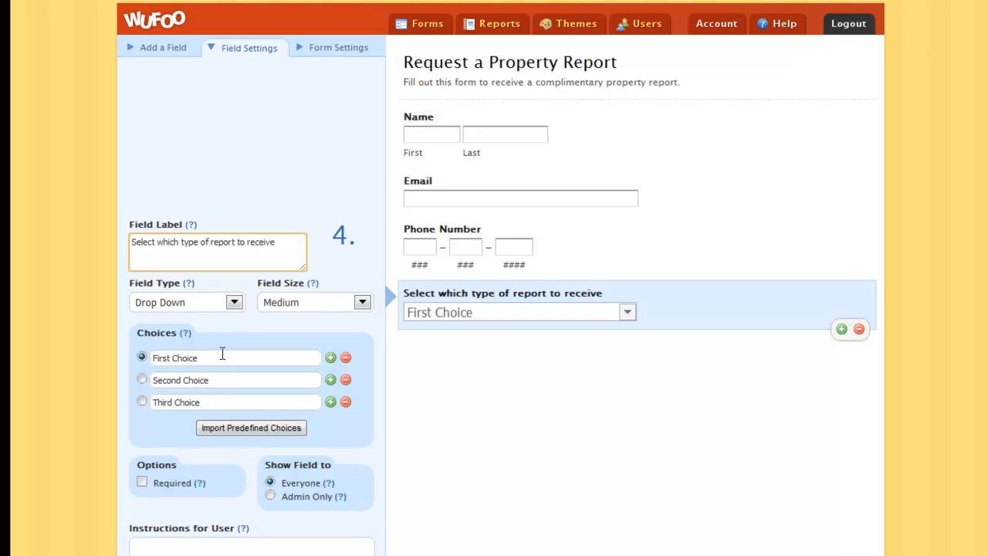
# Step: Rename the dropdown's first choice to "Property Report" and its second choice to "Sellers Report"
pyautogui.moveTo(198, 357); pyautogui.dragTo(141, 371)
pyautogui.write('Propert')
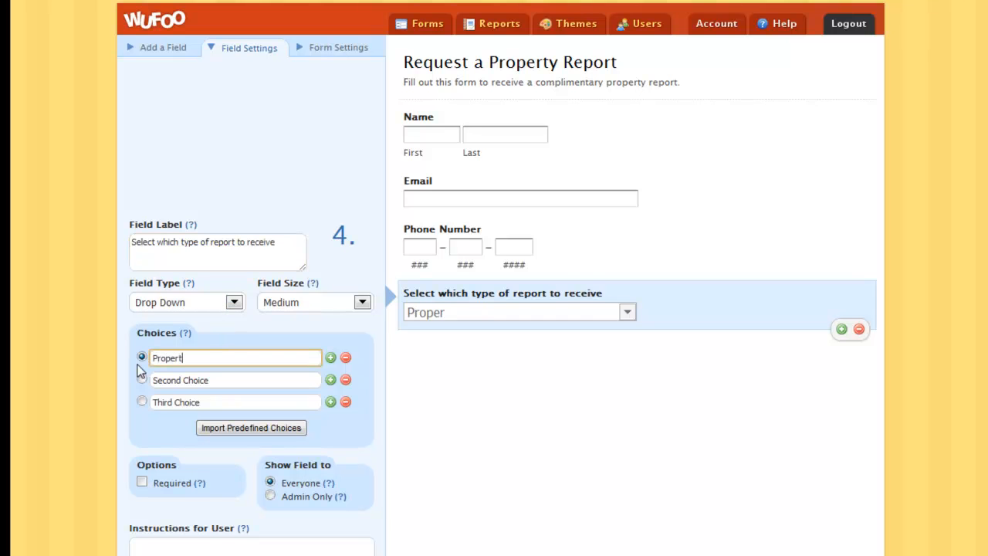
pyautogui.write('y Report')
pyautogui.press('Tab')
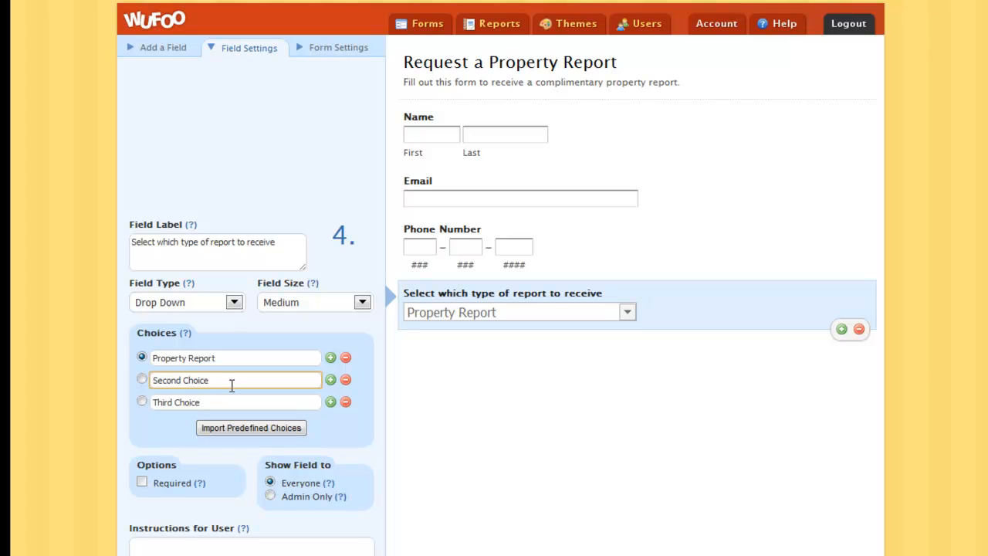
pyautogui.click(143, 380)
pyautogui.click(247, 382)
pyautogui.write('Sellers Report')
# Step: Make the dropdown's third choice the default and rename it "Market Activity Report"
pyautogui.click(143, 402)
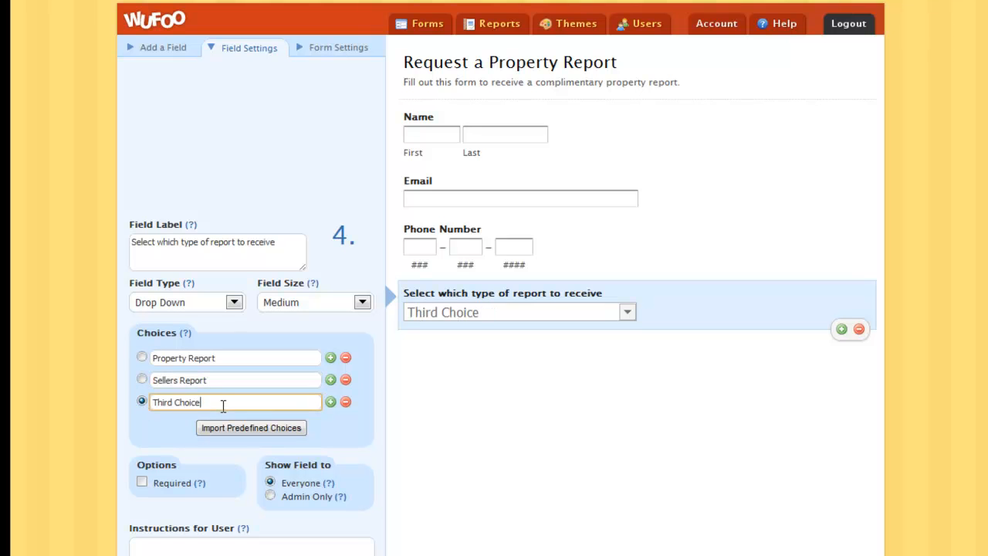
pyautogui.moveTo(220, 405); pyautogui.dragTo(155, 407)
pyautogui.write('Market Activ')
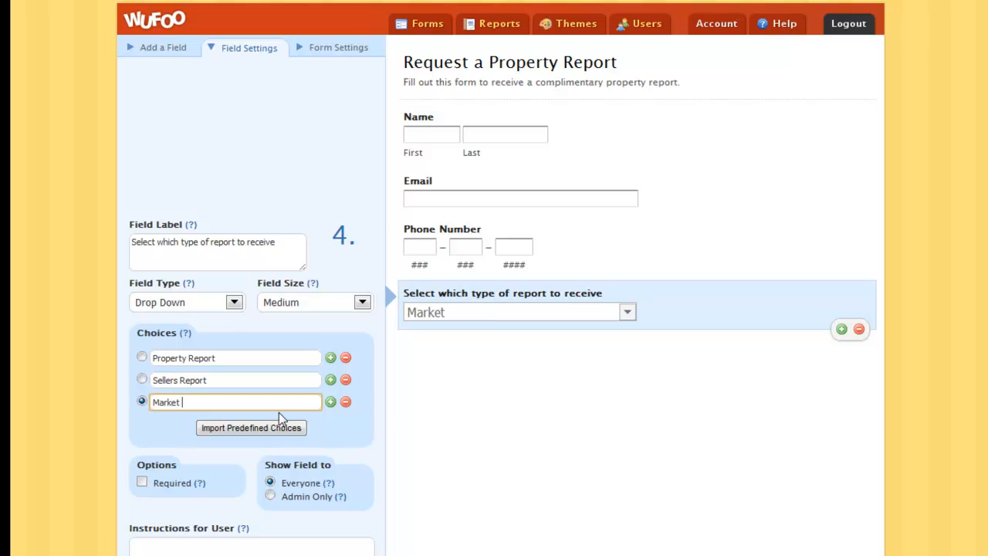
pyautogui.write('ity Report')
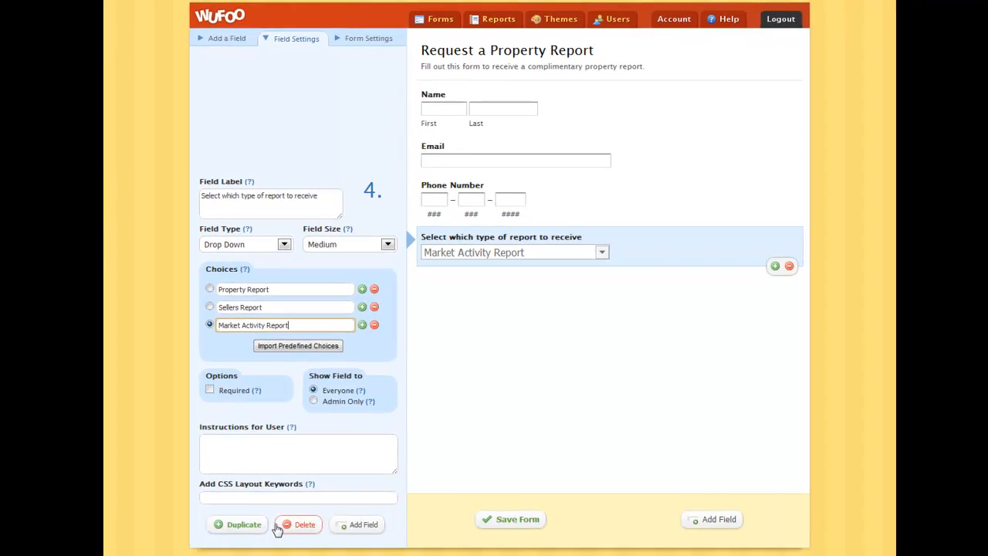
# Step: Save the form and review the other-application options in its notification settings
pyautogui.click(510, 508)
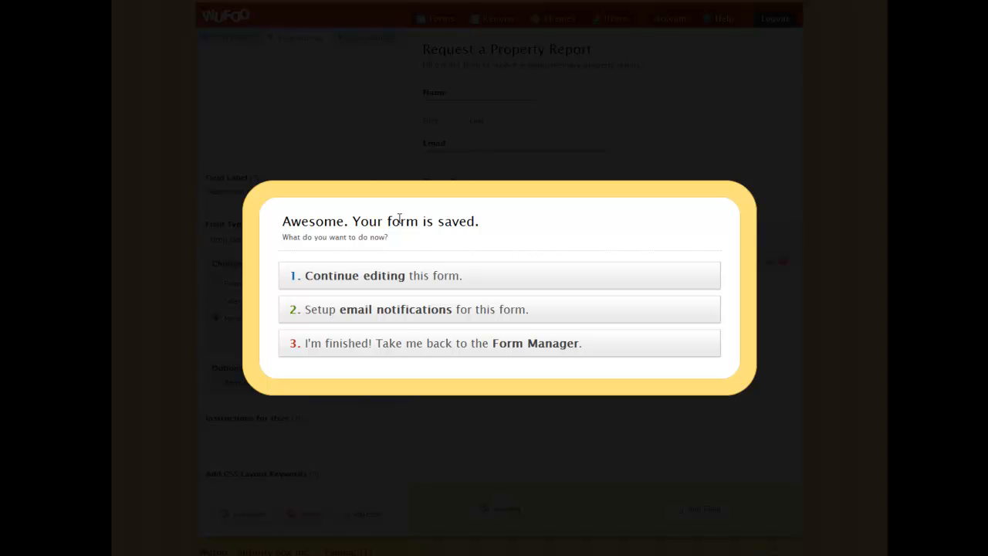
pyautogui.click(566, 315)
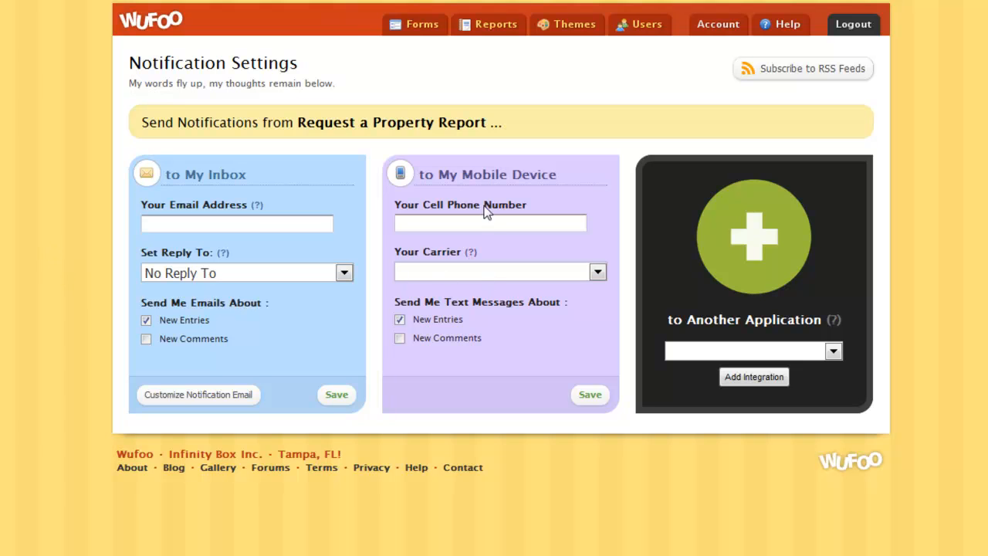
pyautogui.click(834, 351)
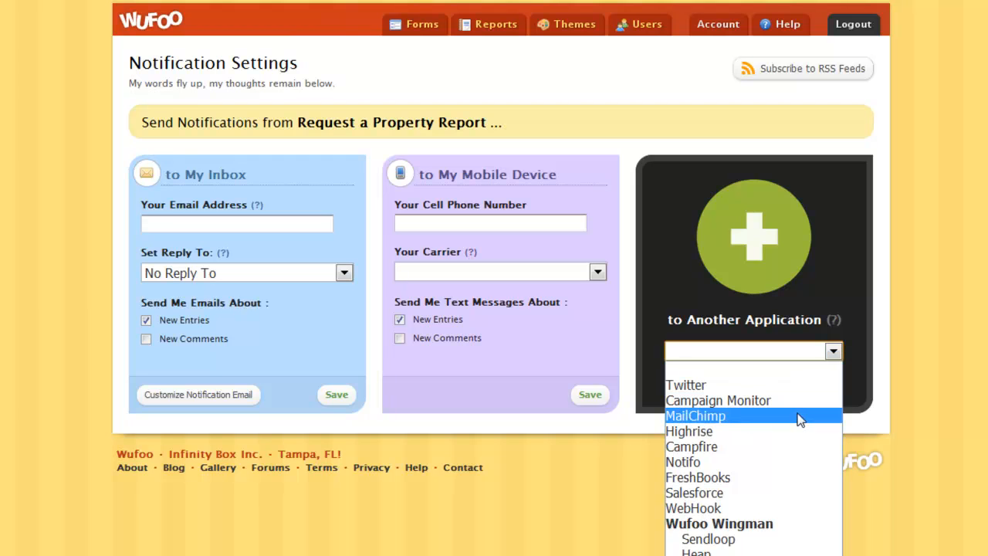
pyautogui.click(629, 531)
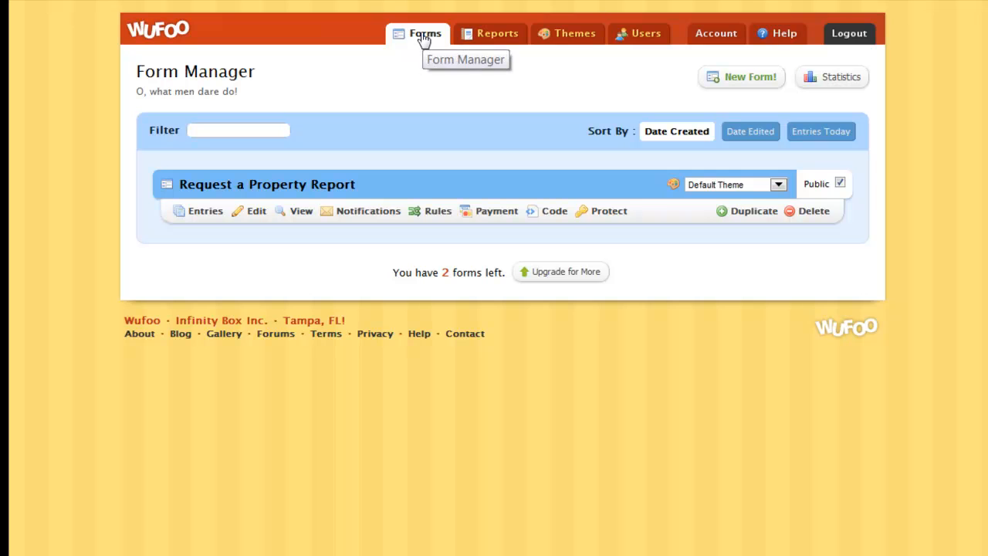
# Step: View the form's embed code and check the report type choices on the published form
pyautogui.click(556, 216)
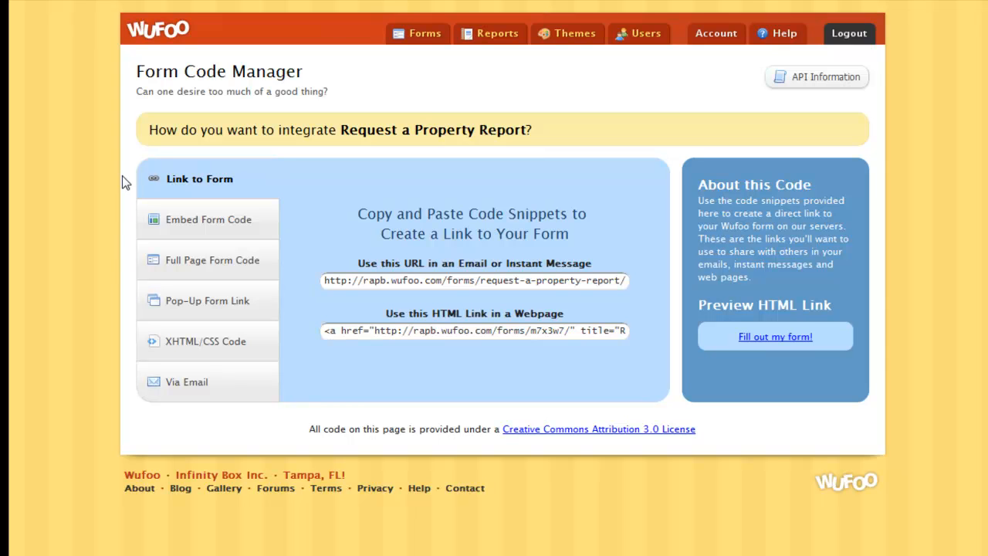
pyautogui.click(193, 222)
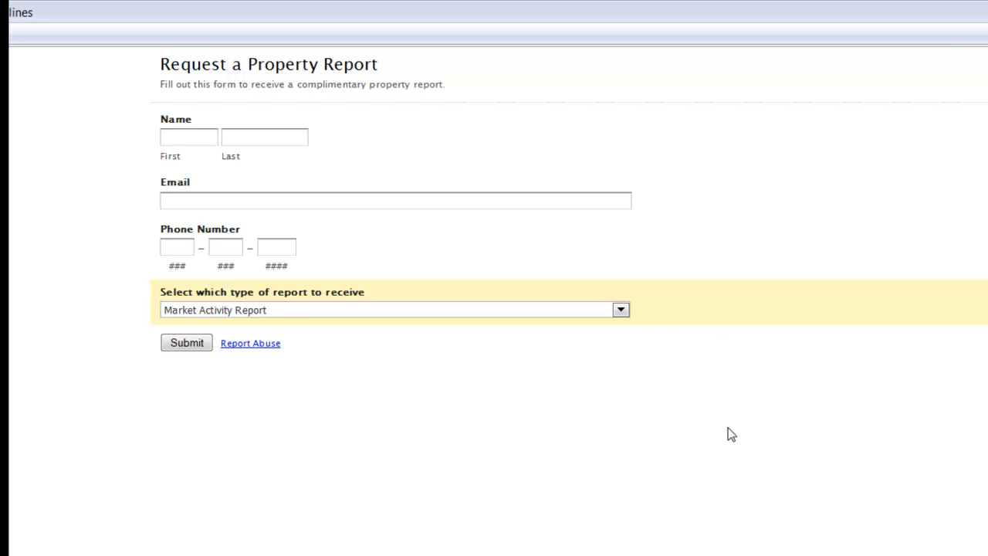
pyautogui.click(621, 310)
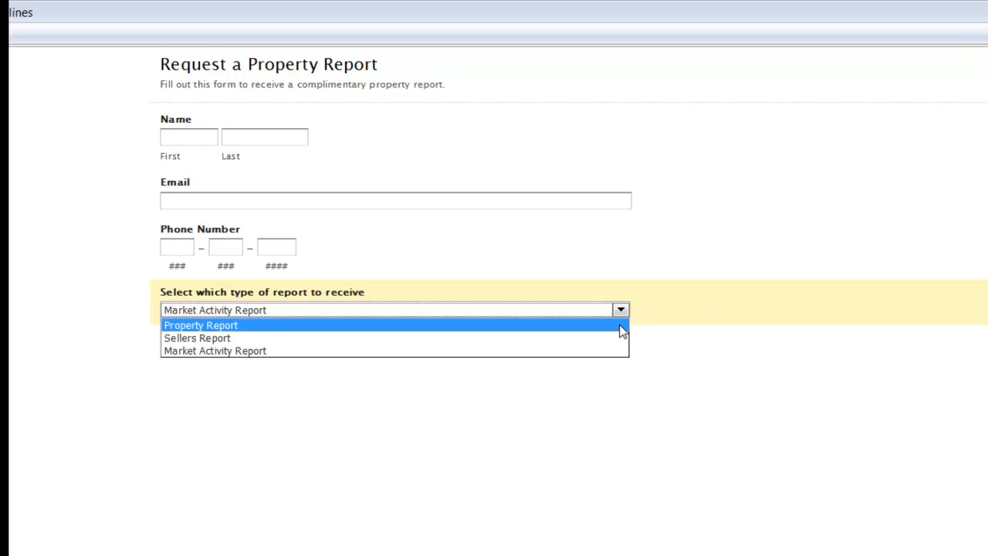
pyautogui.click(622, 398)
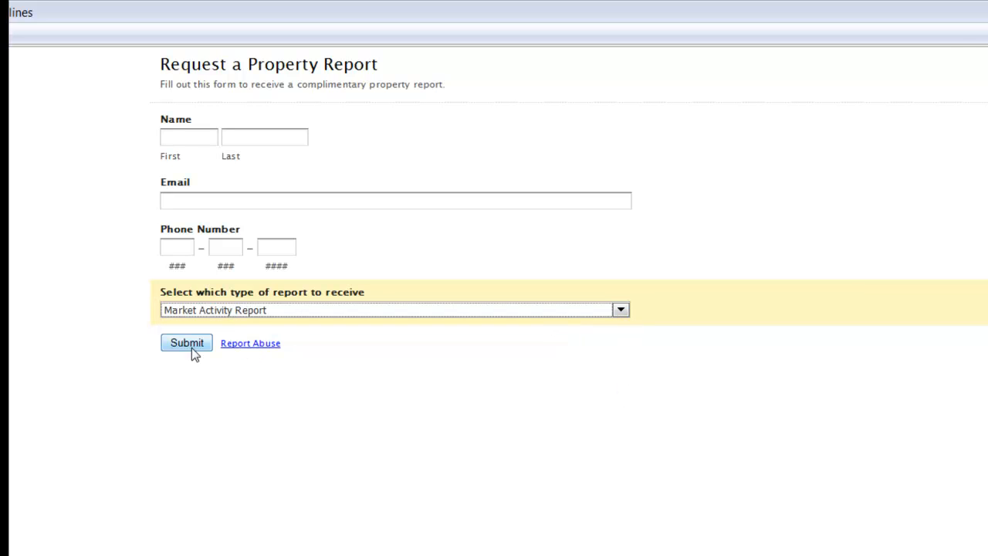